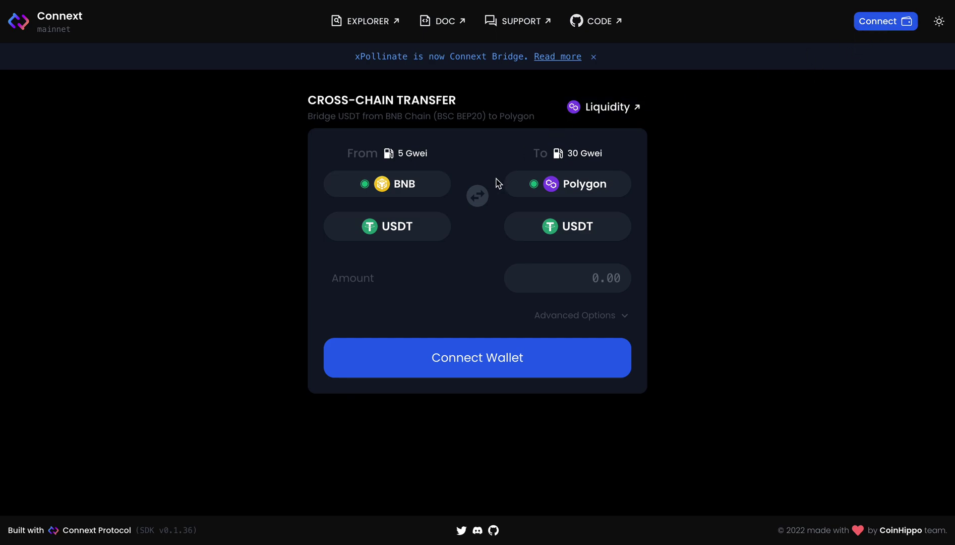
Connect the MetaMask wallet and set Polygon as the source chain of the cross-chain transfer
left_click(447, 370)
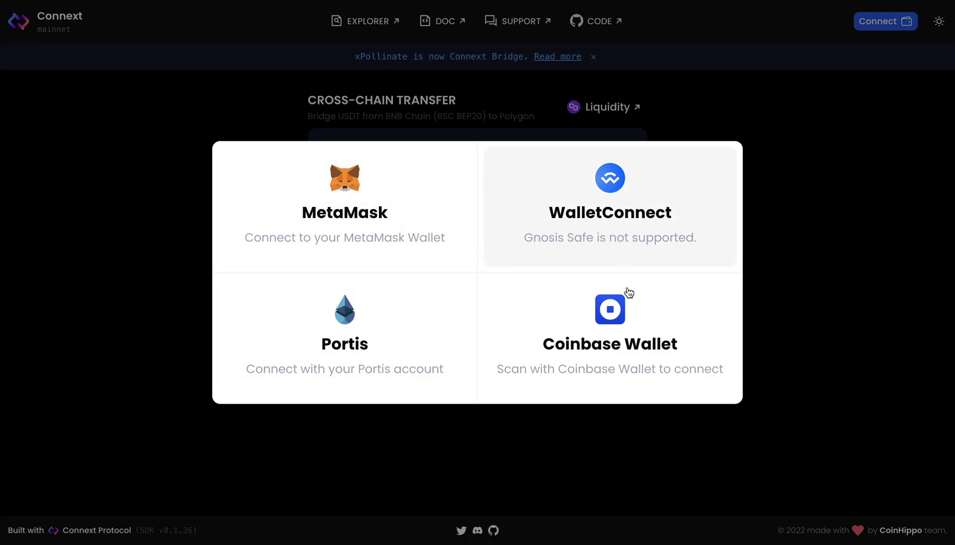
left_click(332, 180)
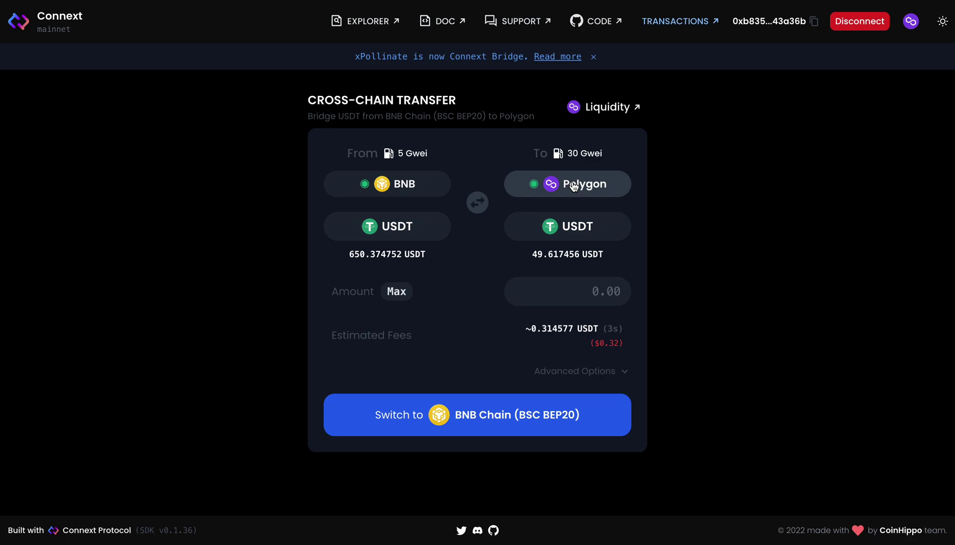
left_click(404, 185)
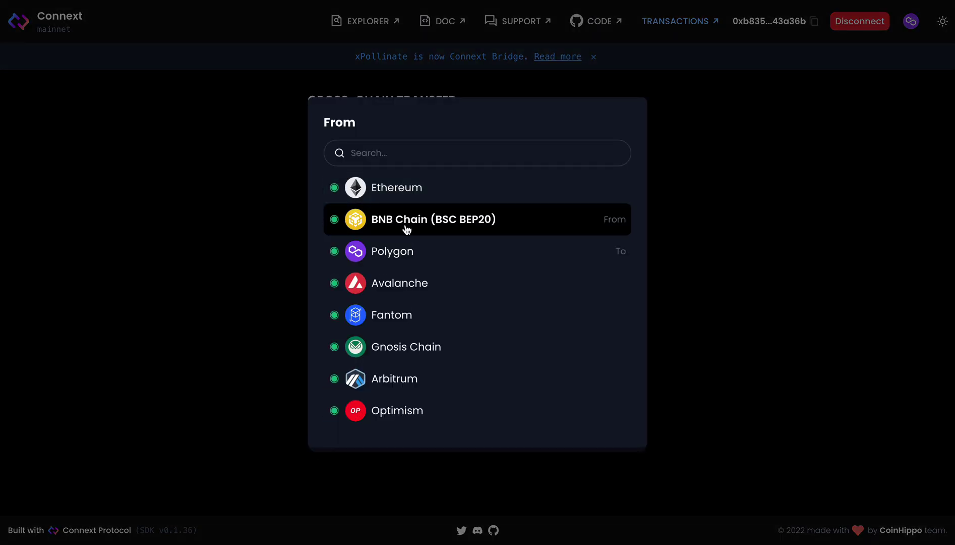
left_click(396, 250)
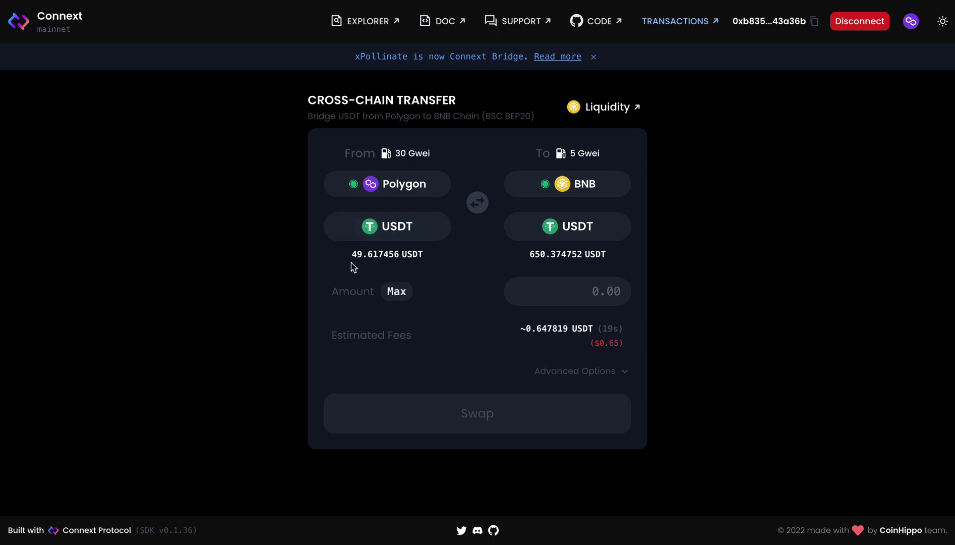
Check the USDT balance on Polygon and look over the available destination chains, keeping BNB Chain
left_click_drag(348, 255, 428, 258)
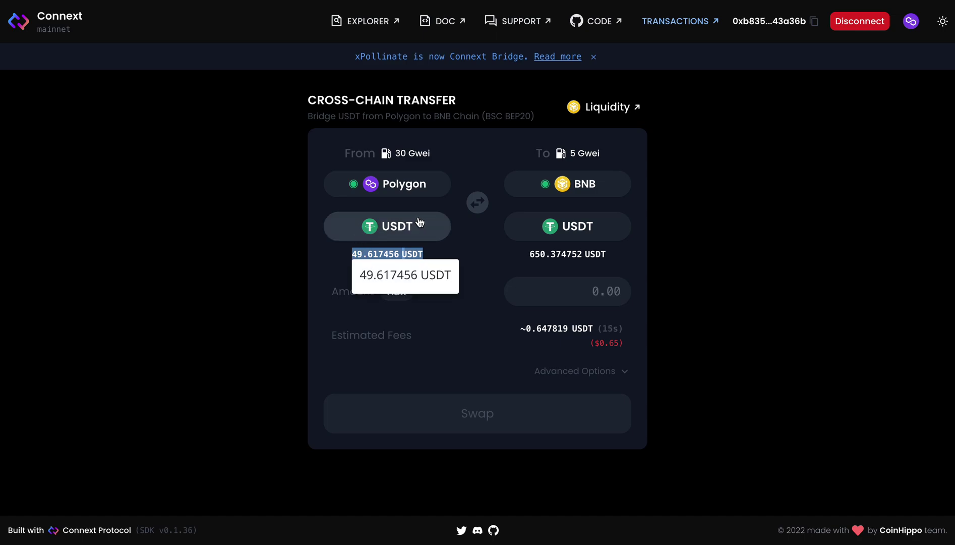
left_click(339, 254)
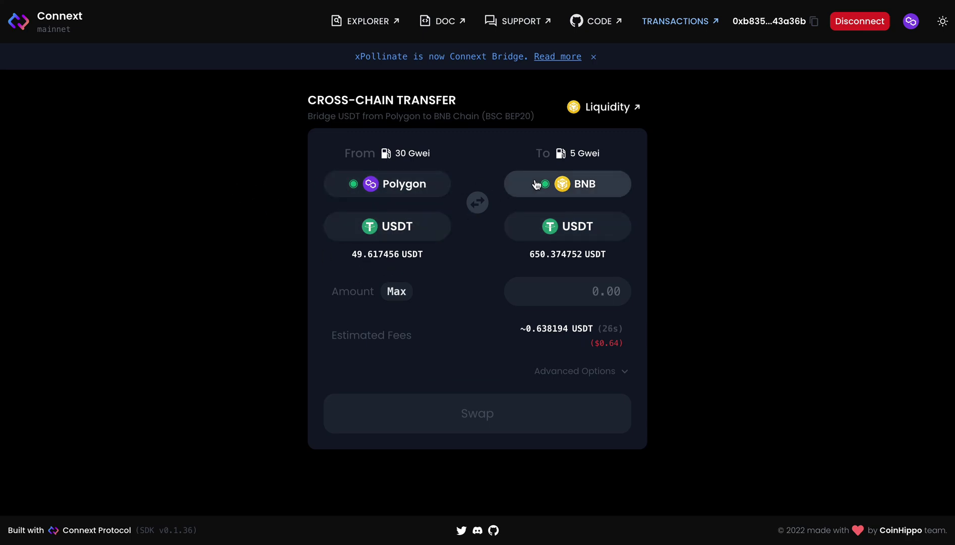
left_click(583, 184)
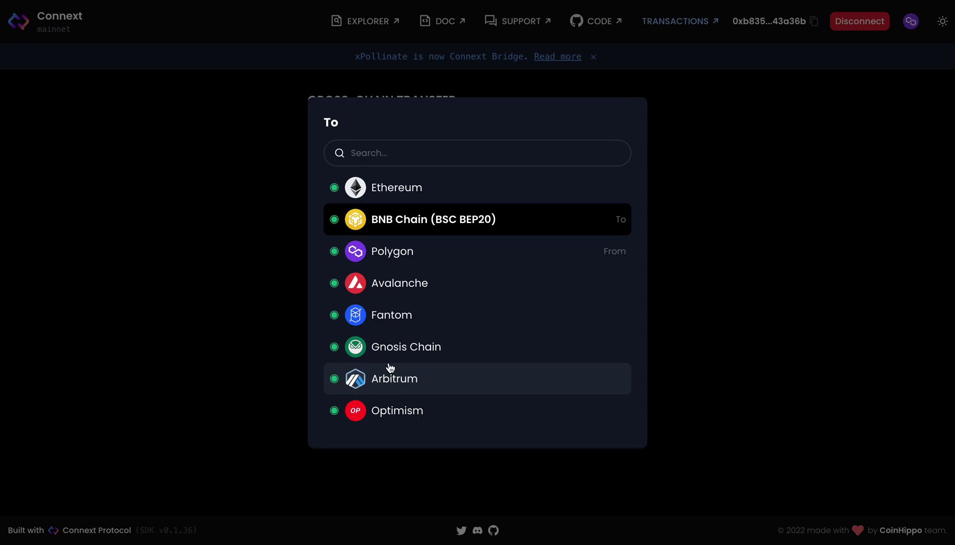
left_click(705, 244)
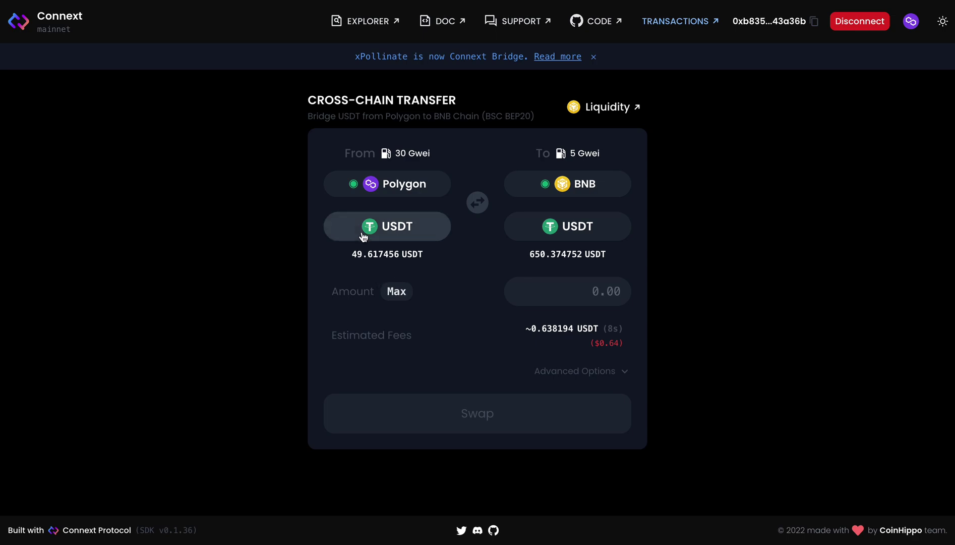
Set the transfer amount to the maximum USDT balance and confirm the USDT access permission in MetaMask
left_click(399, 294)
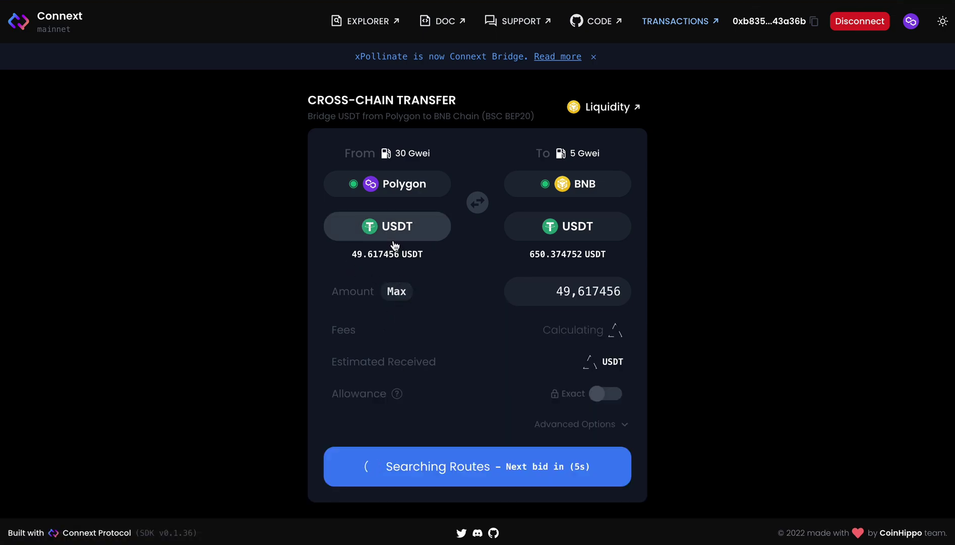
scroll(391, 250, "down", 1)
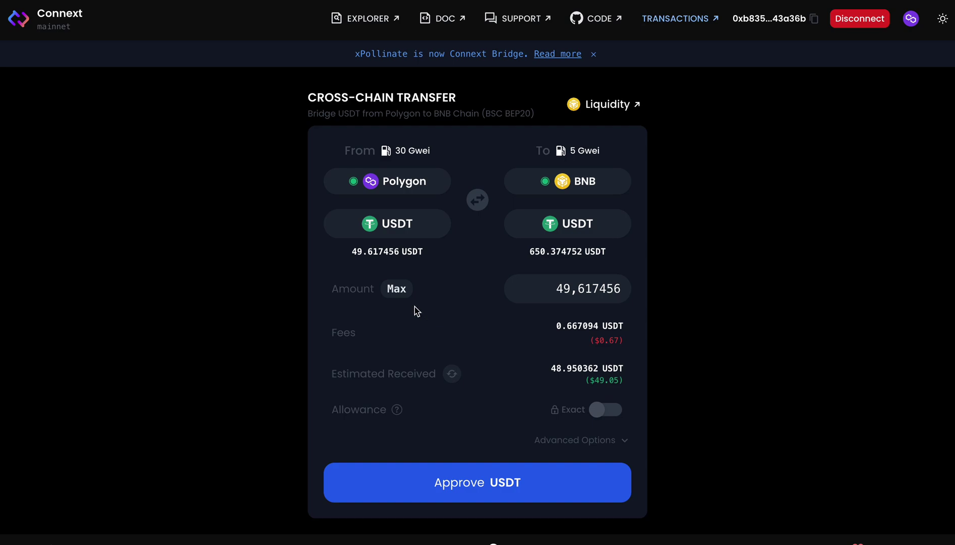
left_click(475, 483)
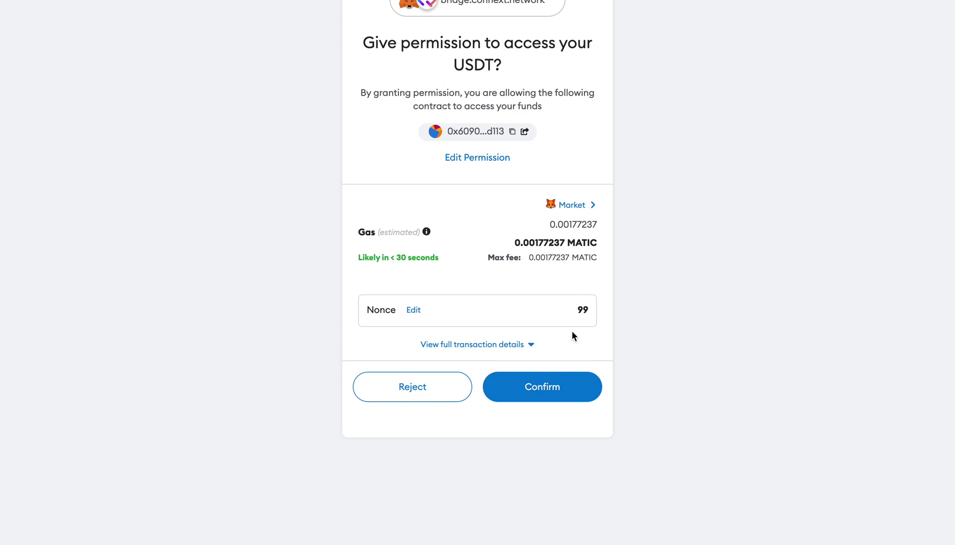
left_click(542, 382)
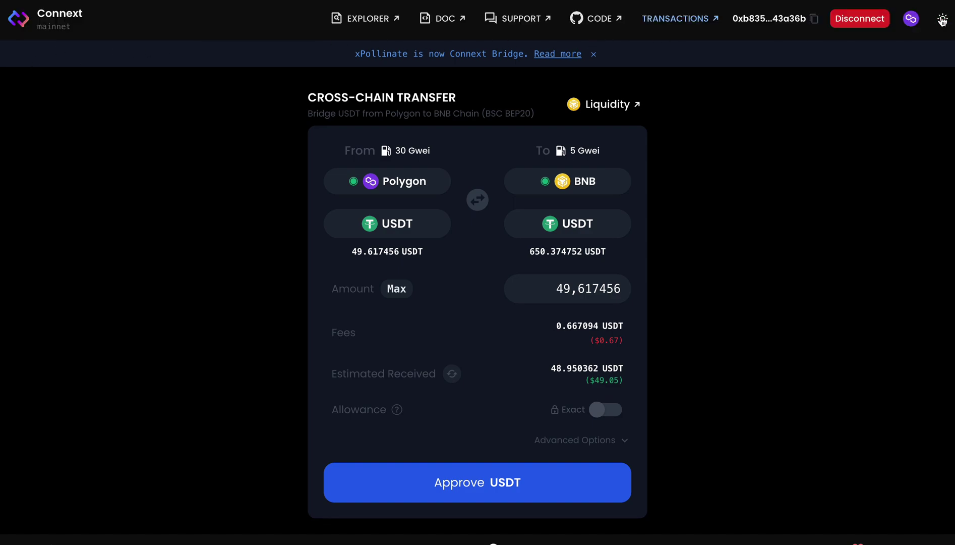
Switch the site to the light theme and back to the dark theme
left_click(942, 19)
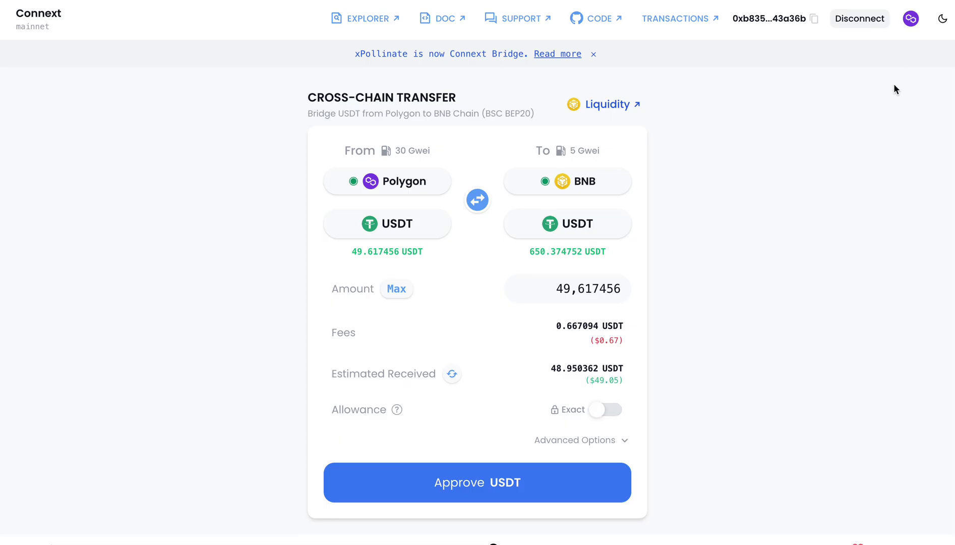
left_click(941, 18)
Confirm the second USDT access permission request in MetaMask
scroll(443, 428, "down", 1)
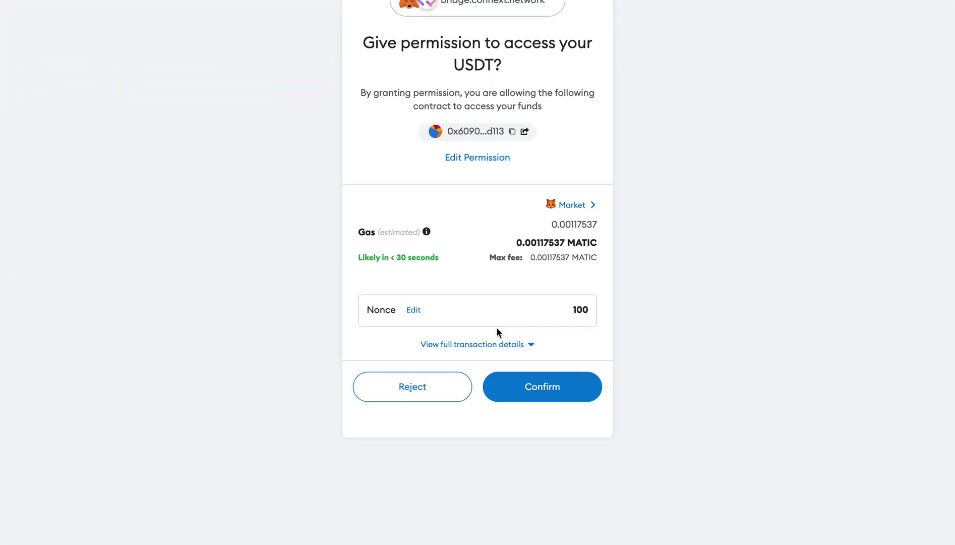
left_click(550, 386)
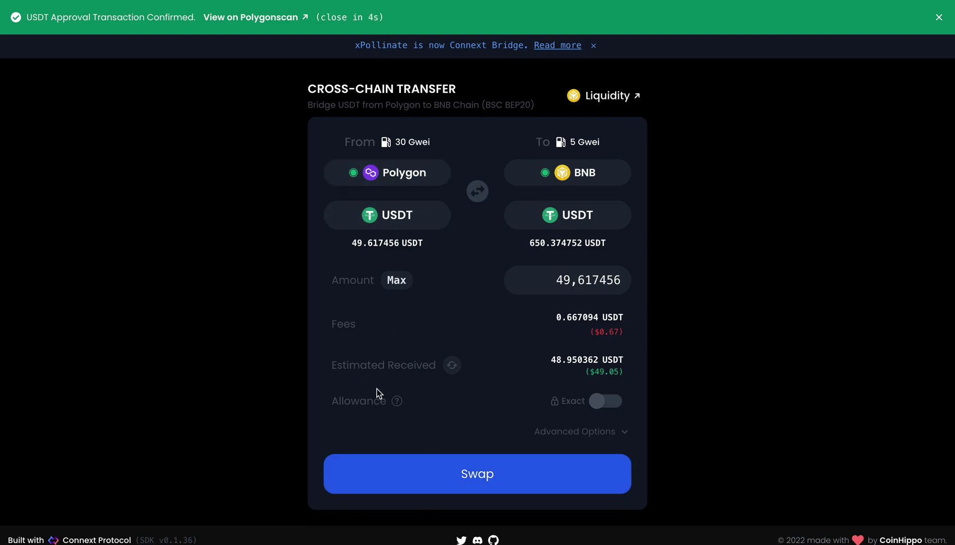
Review the send amount in the swap confirmation
left_click(487, 478)
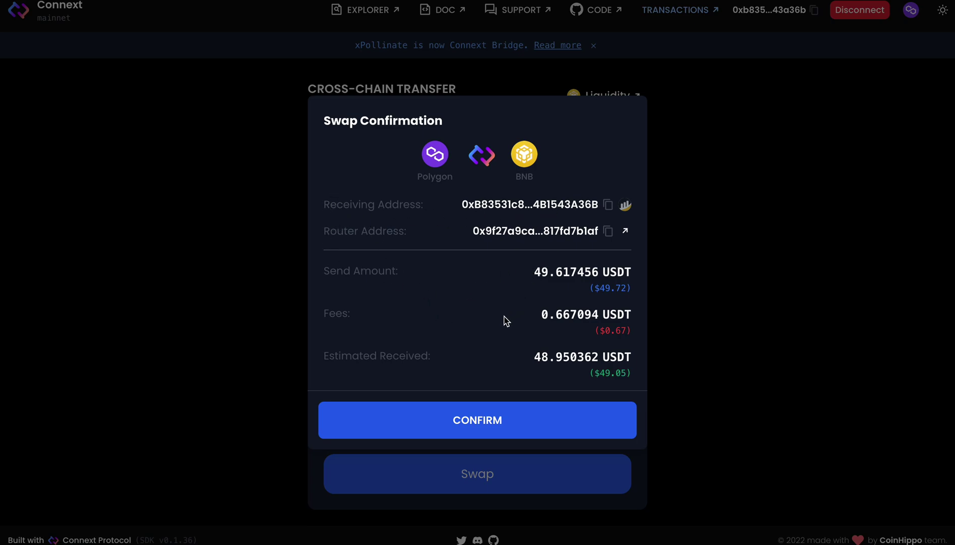
left_click_drag(319, 271, 636, 299)
left_click(314, 314)
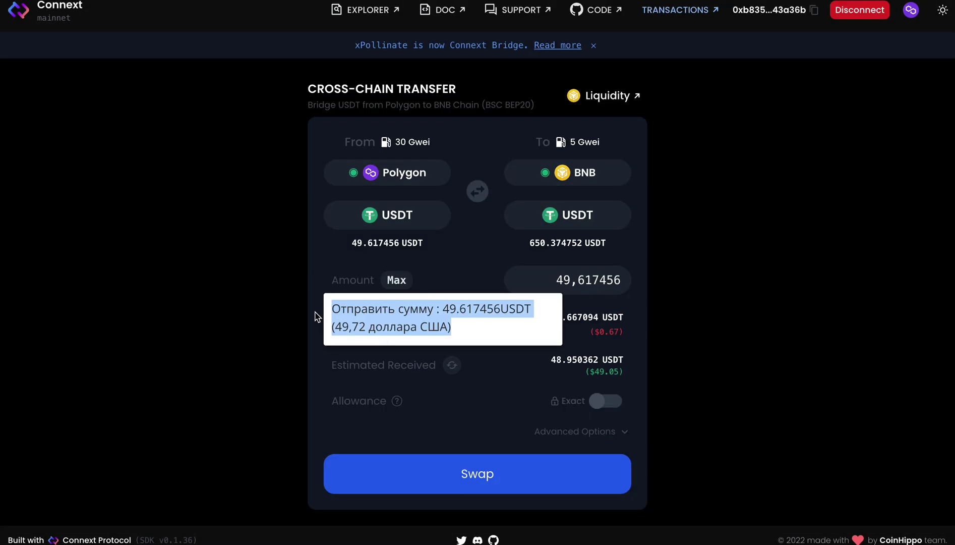
Confirm the USDT swap from Polygon to BNB Chain and approve its transaction in MetaMask
left_click(468, 482)
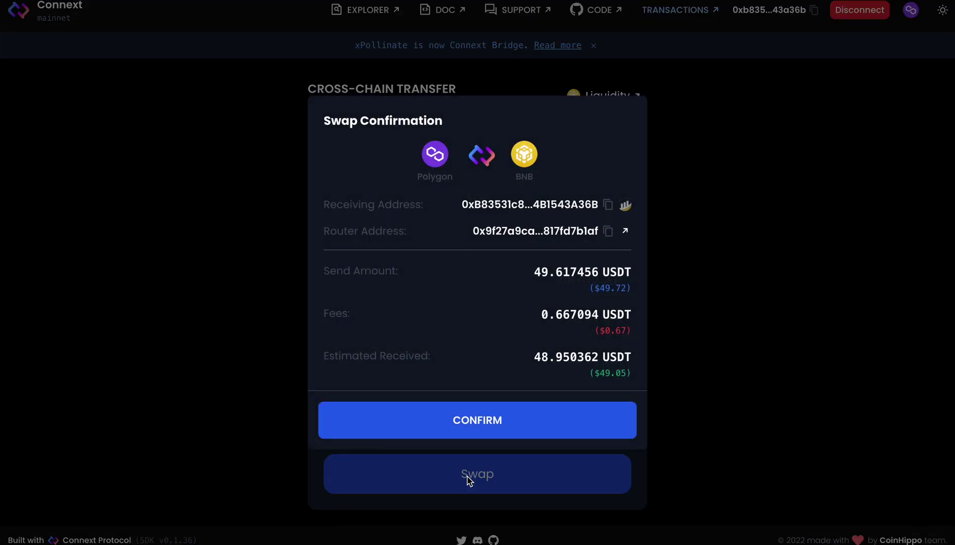
left_click(476, 428)
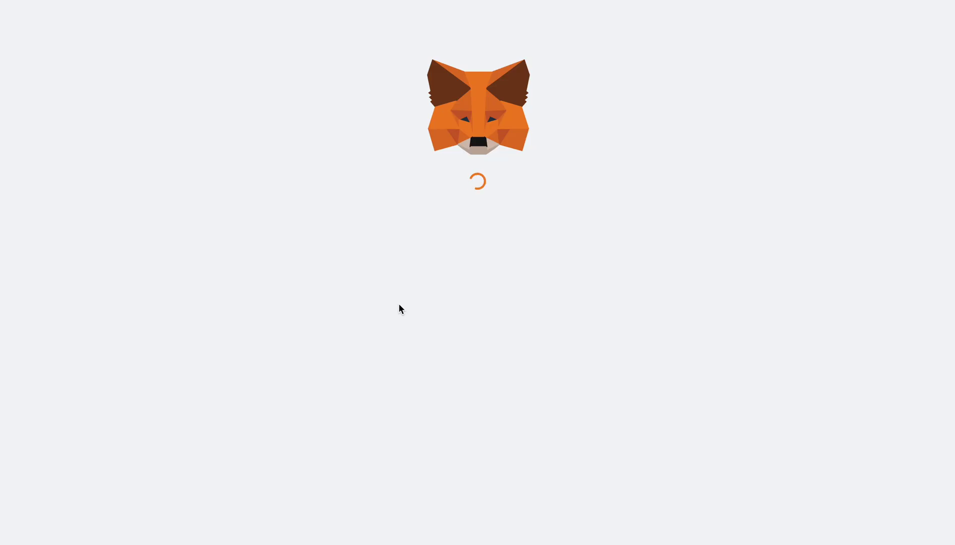
scroll(429, 202, "down", 1)
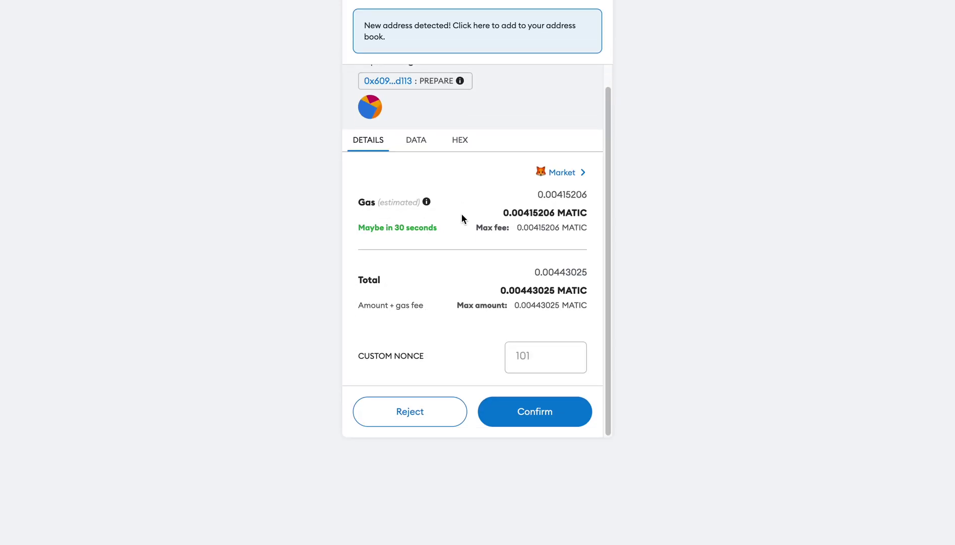
left_click(497, 410)
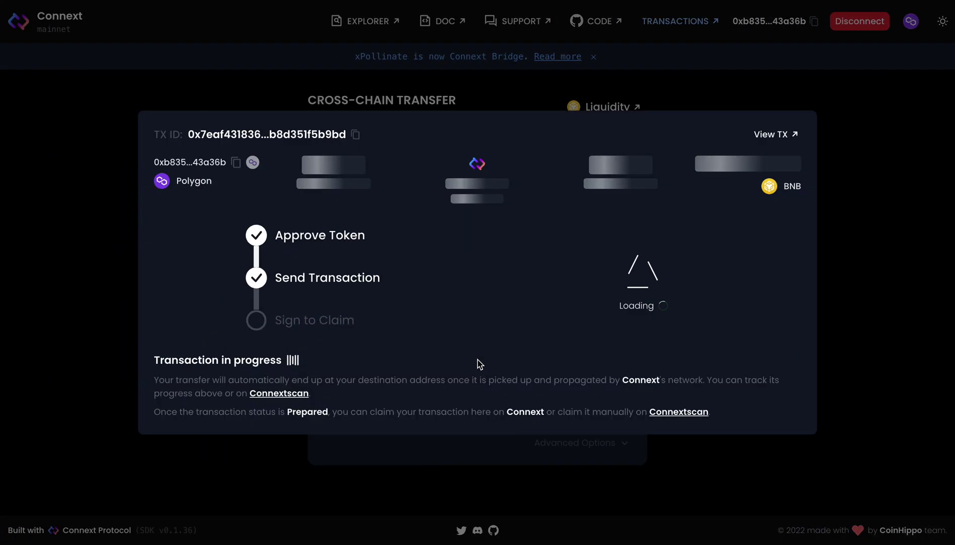
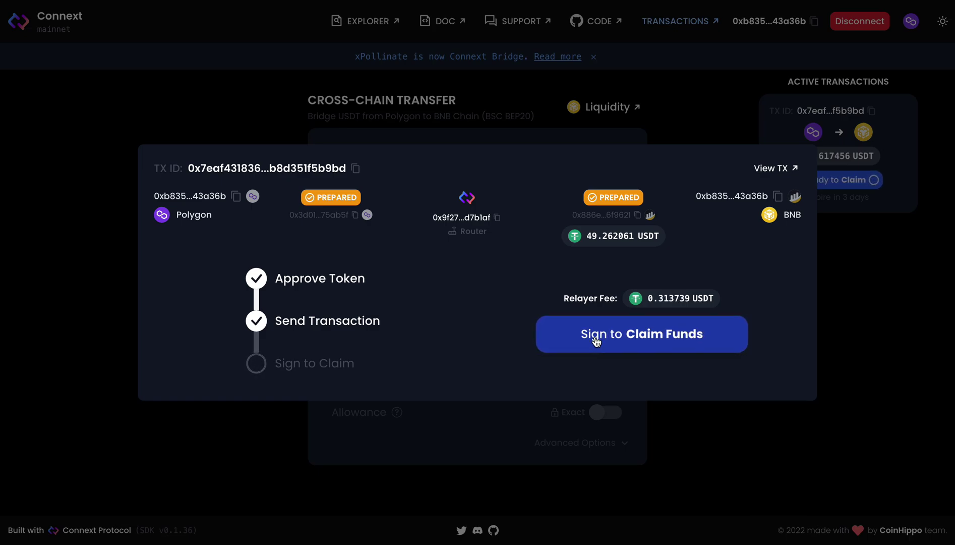
Sign the claim for the transferred USDT in MetaMask and close the transaction details
left_click(596, 341)
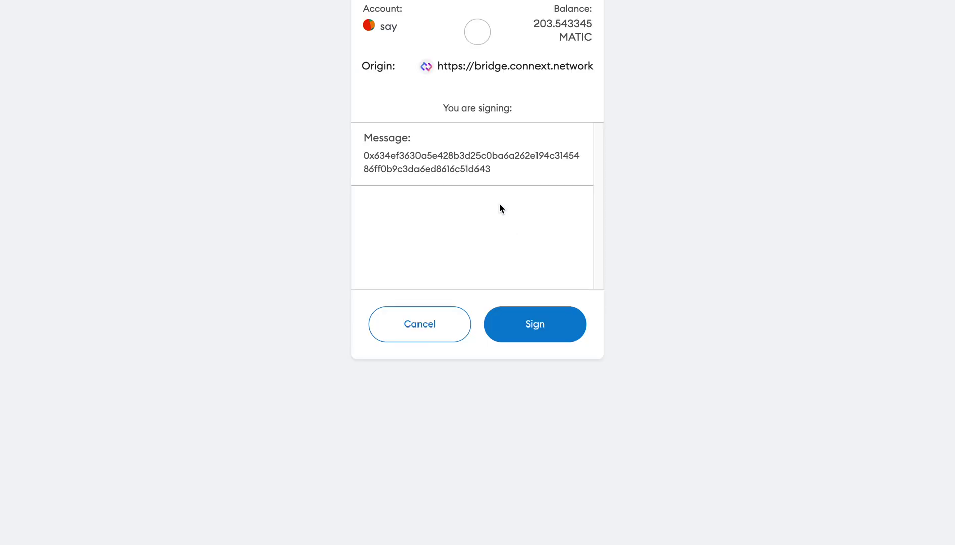
left_click(550, 334)
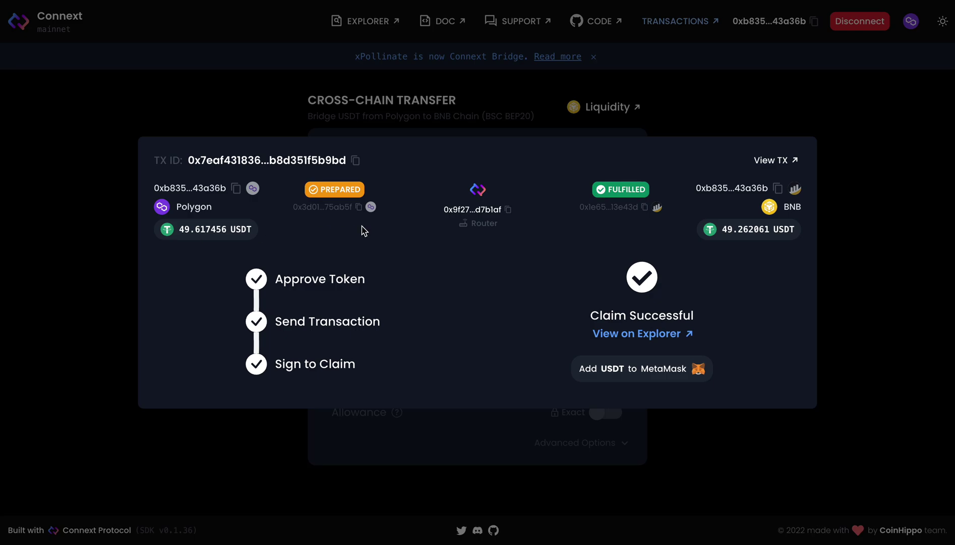
left_click(884, 172)
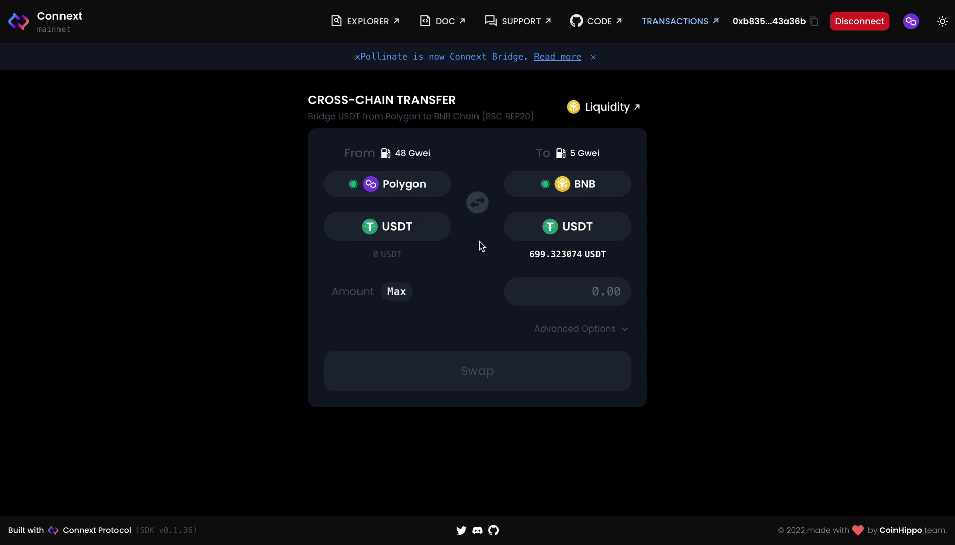
Check the USDT balance on BNB Chain after the transfer
left_click_drag(529, 253, 634, 255)
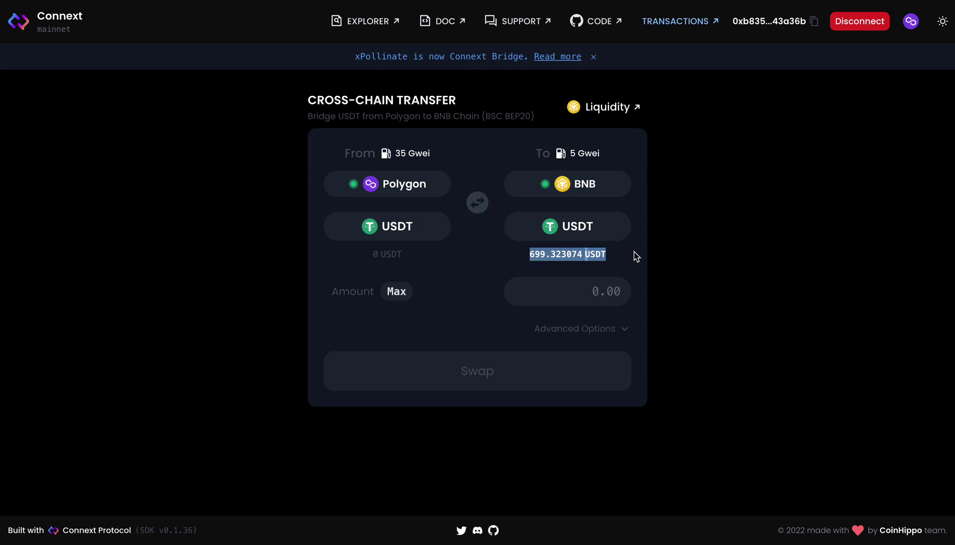
right_click(627, 263)
left_click(614, 257)
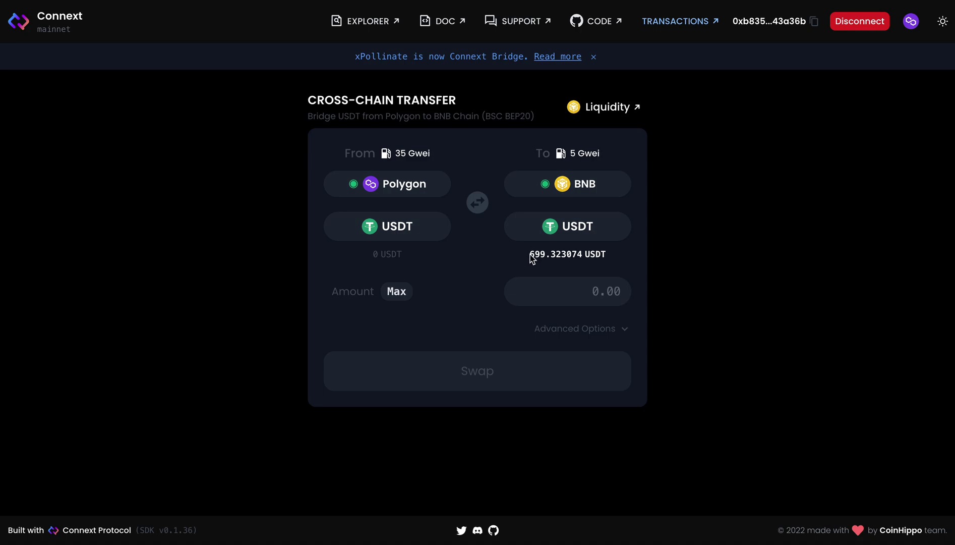
left_click_drag(529, 254, 615, 258)
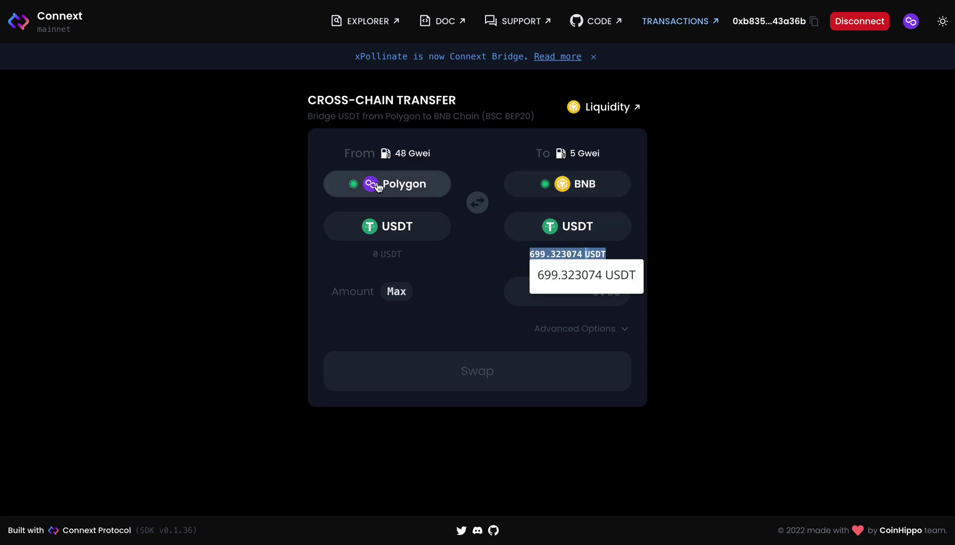
Browse the destination tokens offered on BNB Chain and their maximum transfers, leaving USDT selected
left_click(615, 217)
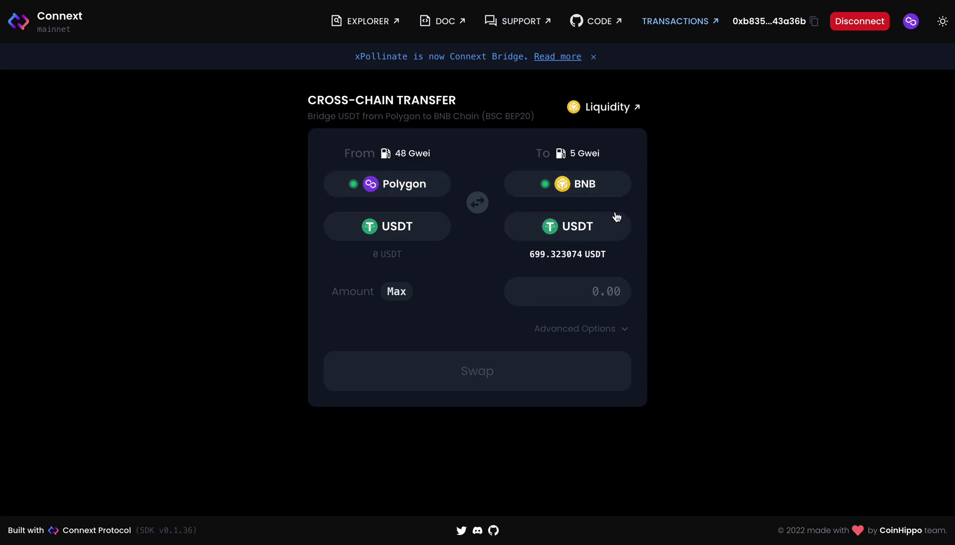
scroll(430, 275, "down", 1)
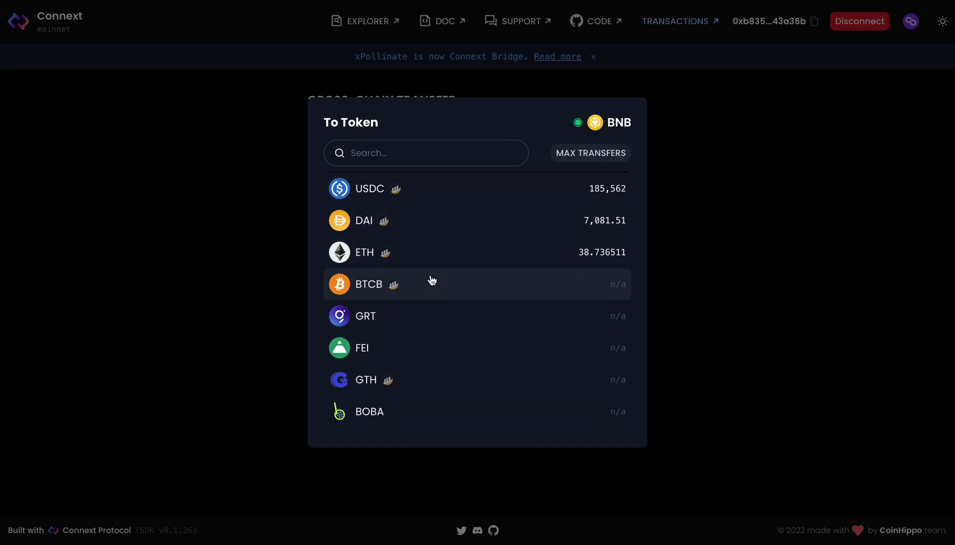
scroll(429, 277, "up", 1)
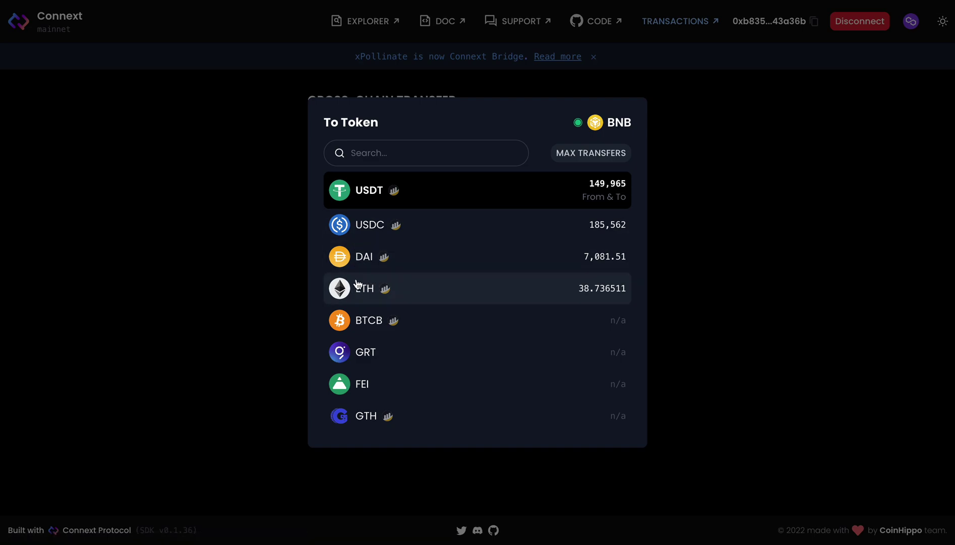
scroll(406, 279, "down", 1)
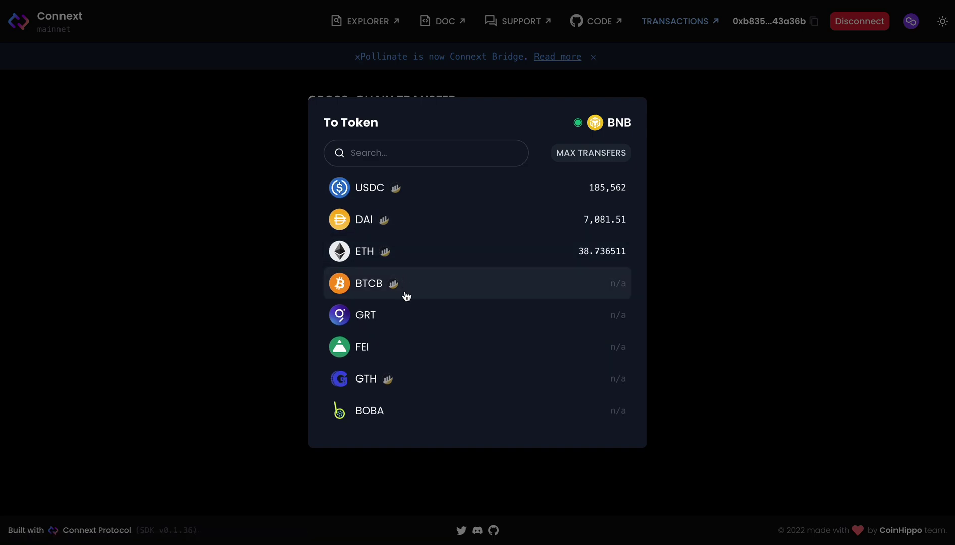
scroll(462, 203, "up", 1)
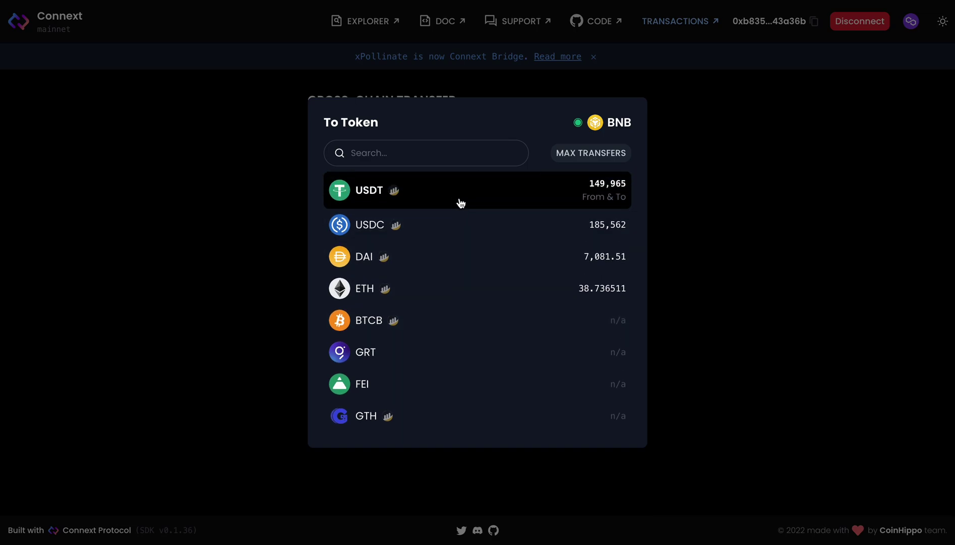
left_click(674, 205)
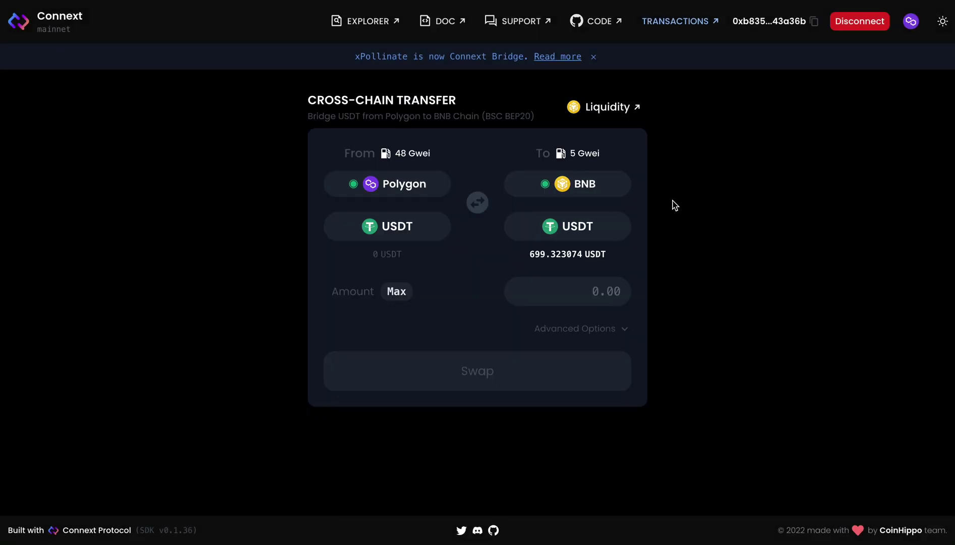
Browse the full list of supported source chains, leaving Polygon selected
left_click(393, 195)
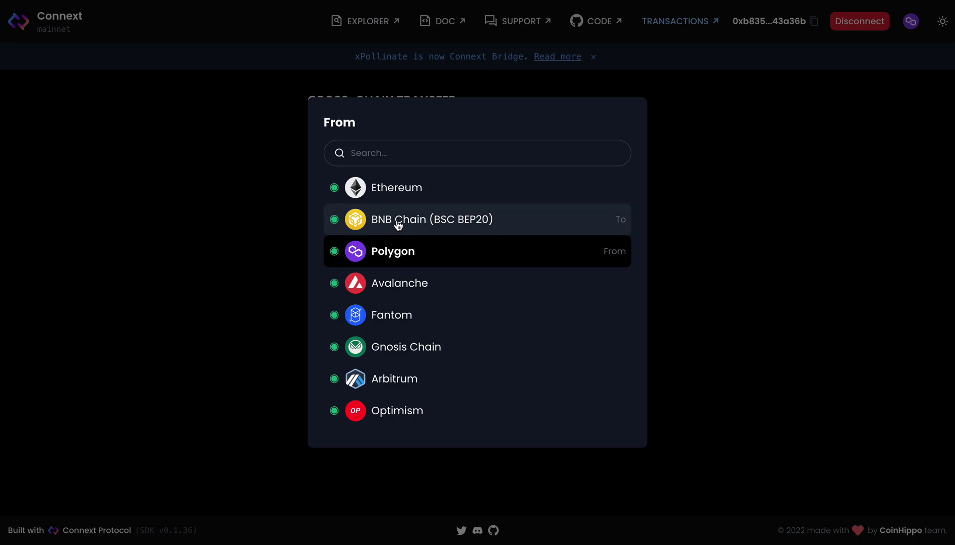
scroll(421, 298, "down", 5)
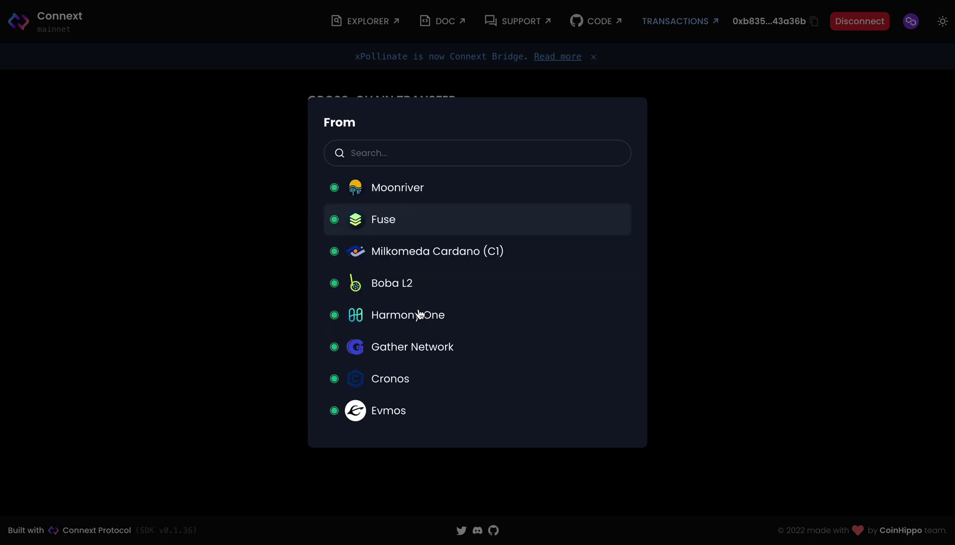
scroll(423, 327, "up", 1)
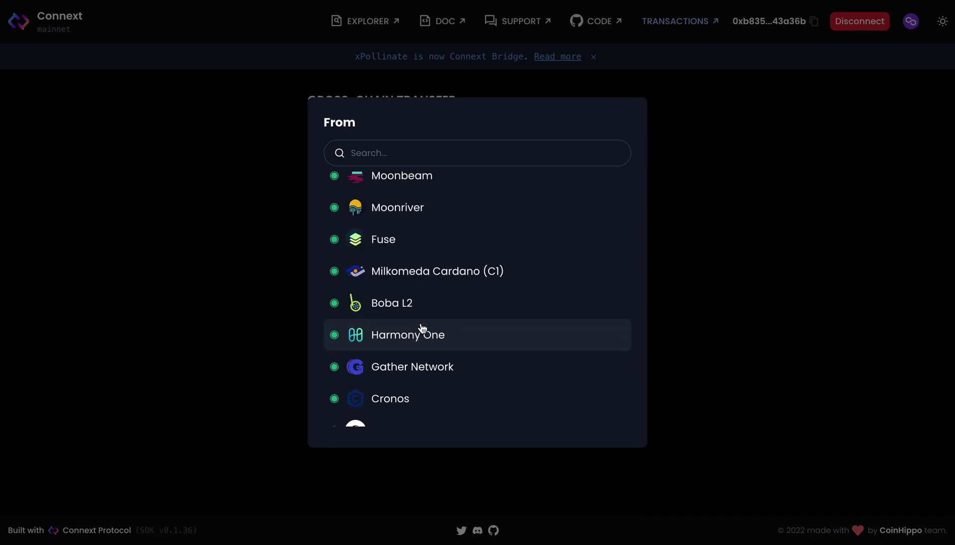
scroll(423, 328, "up", 5)
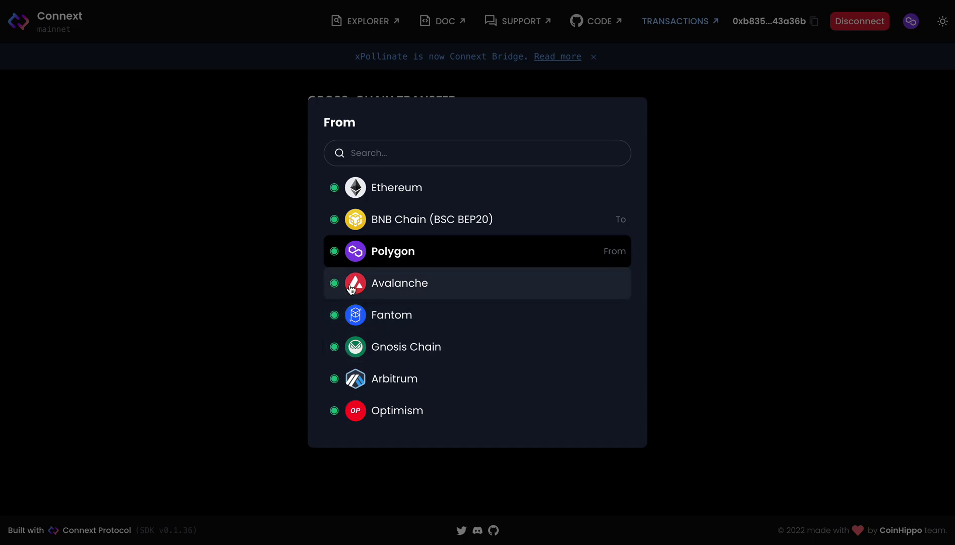
scroll(396, 196, "down", 5)
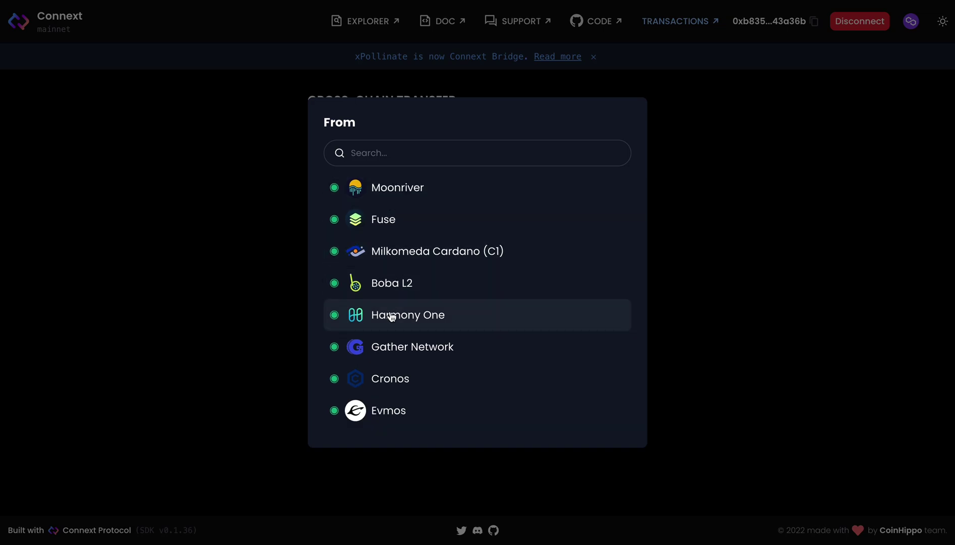
left_click(717, 248)
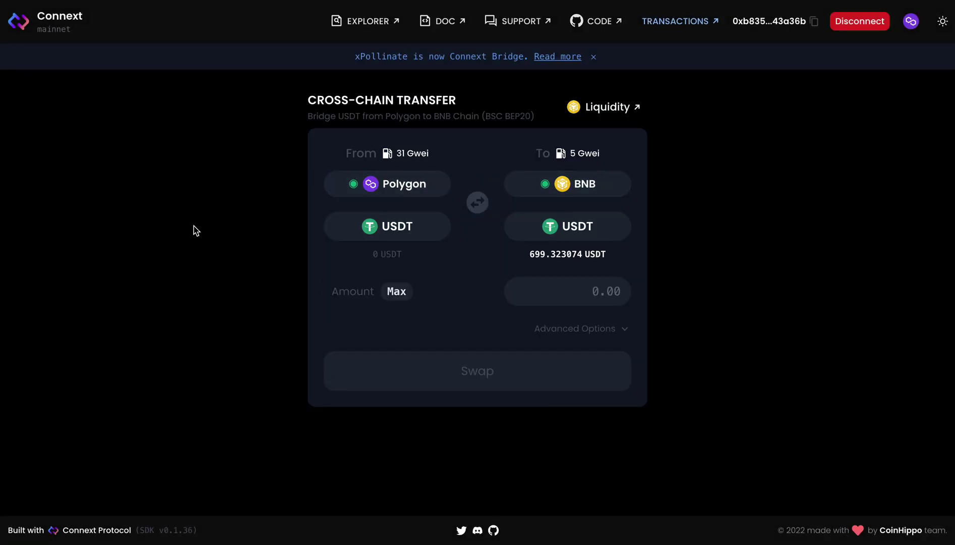